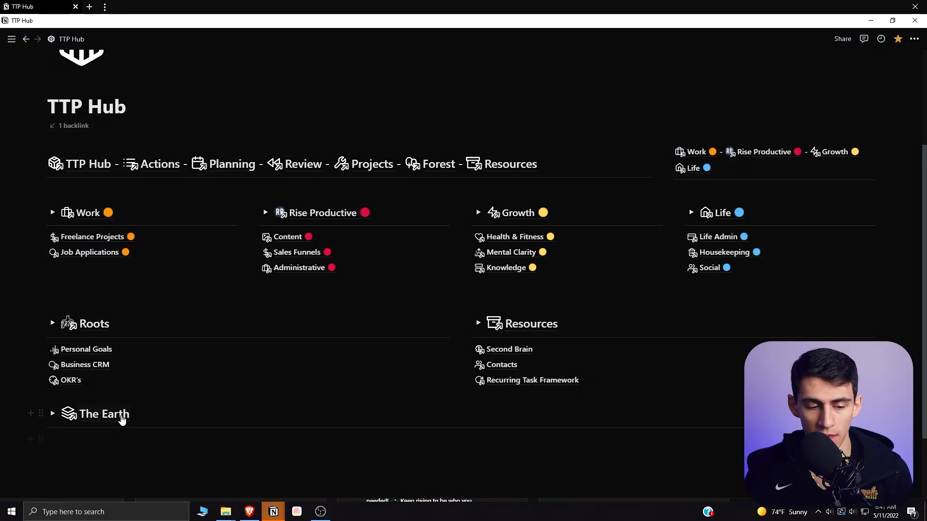
- Open The Earth from the TTP Hub, then open its Projects database page
click(121, 417)
scroll(396, 240, down, 4)
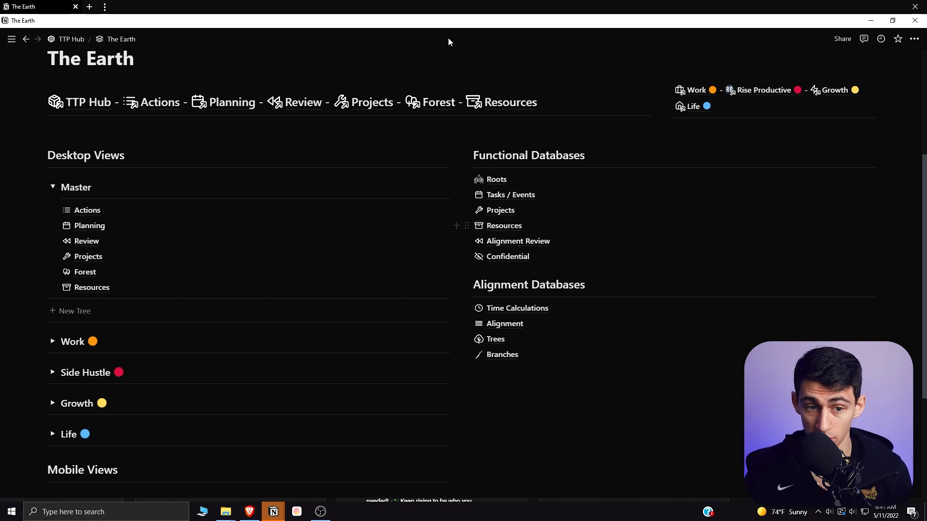
click(385, 101)
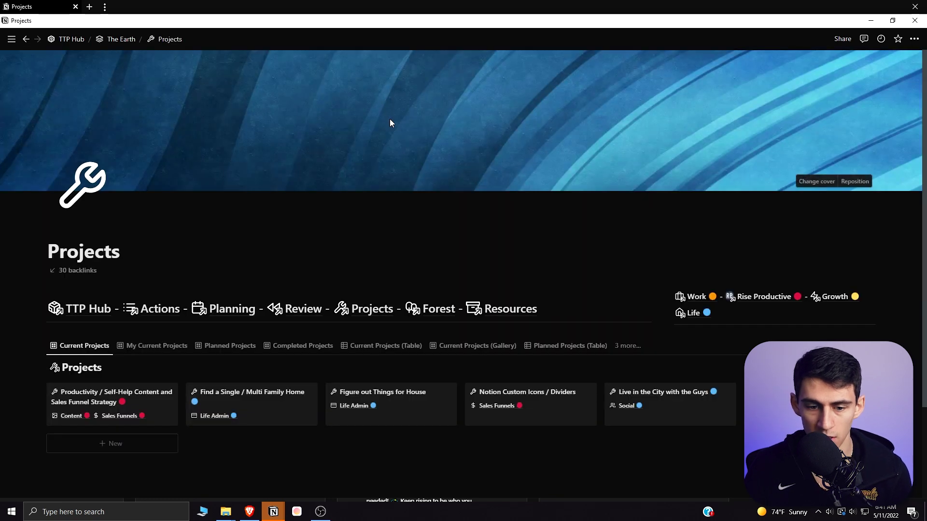
scroll(392, 121, down, 2)
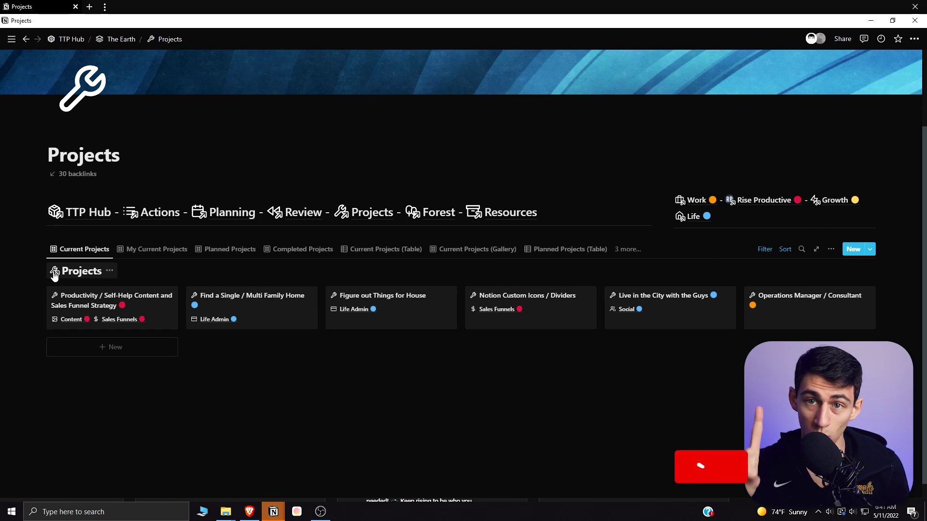
key(ctrl+r)
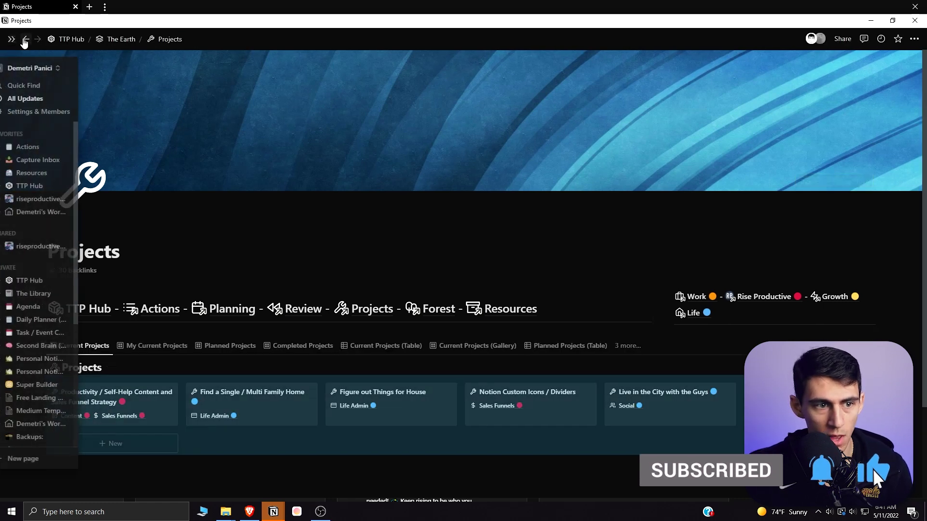
click(27, 41)
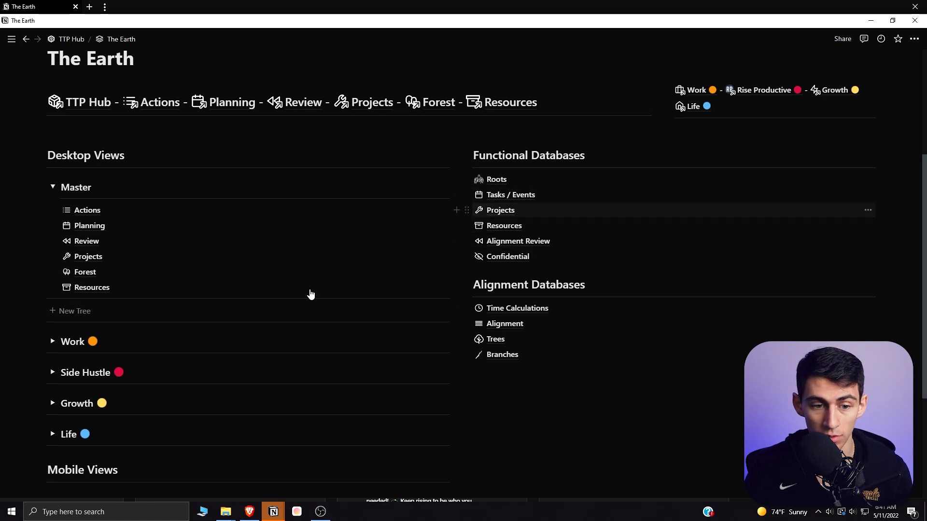
click(26, 40)
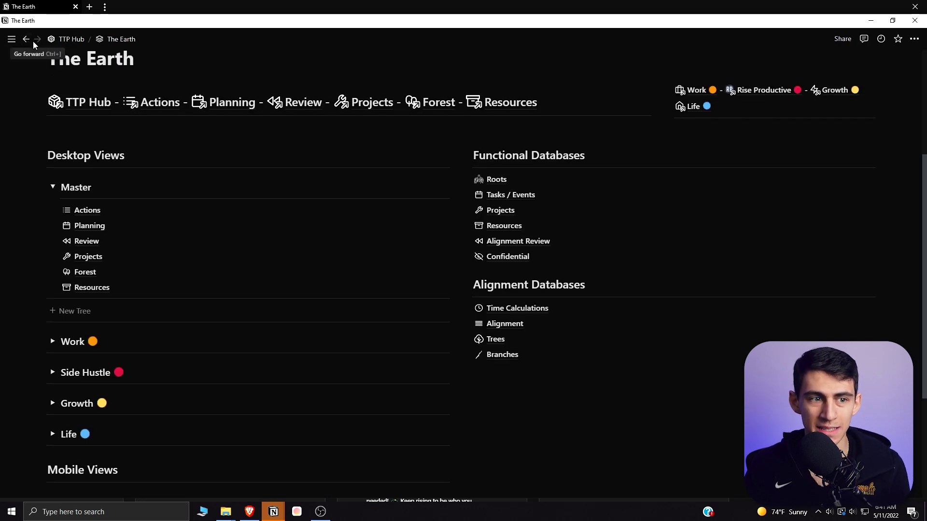
click(367, 102)
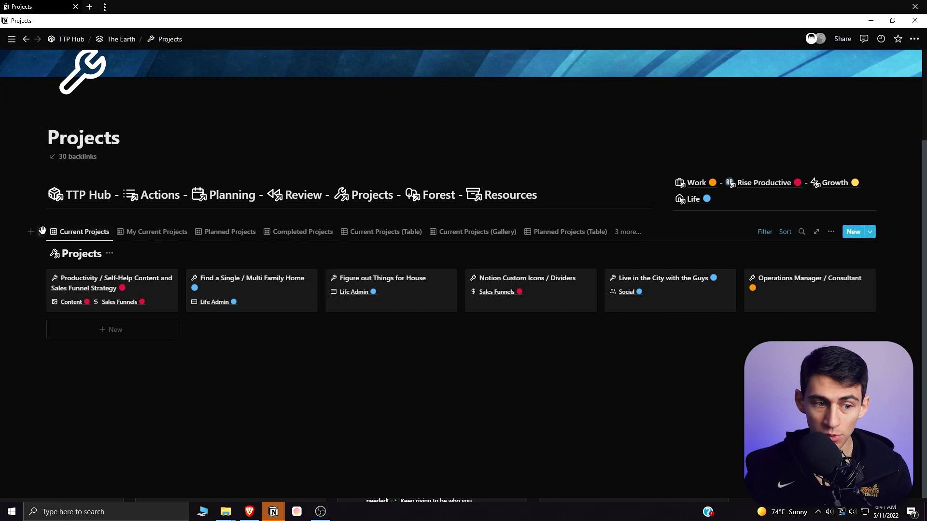
- Duplicate the Projects database block from its block actions menu
click(41, 232)
click(201, 262)
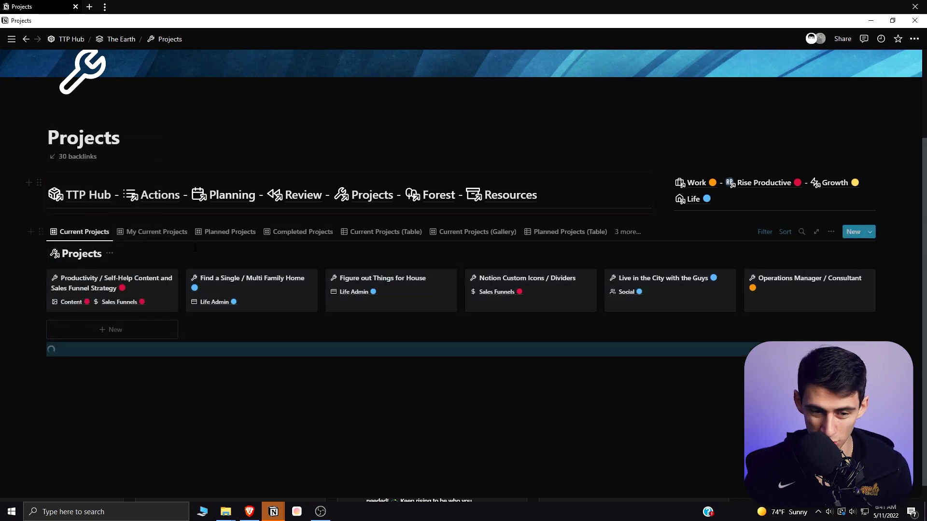
scroll(209, 265, down, 1)
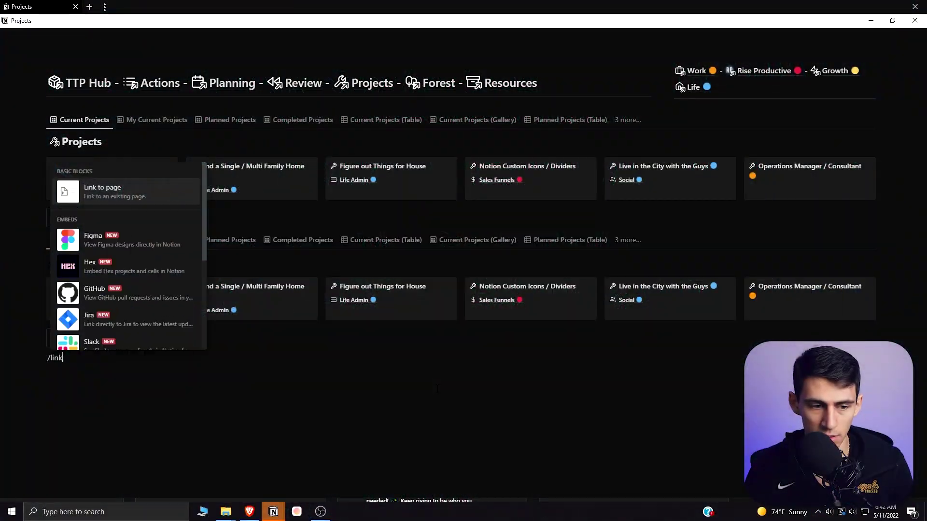
- Try a linked Projects view copying the Current Projects Gallery and Table views, then delete it
key(Return)
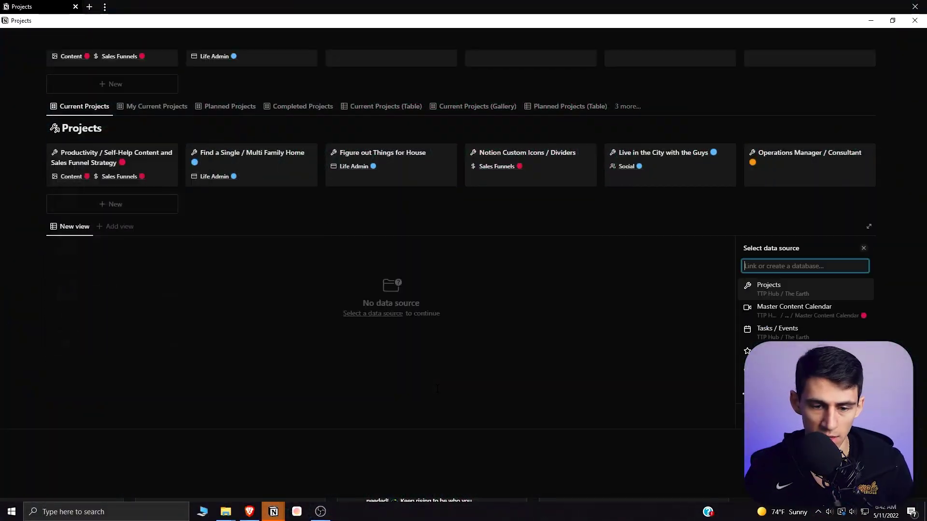
click(769, 289)
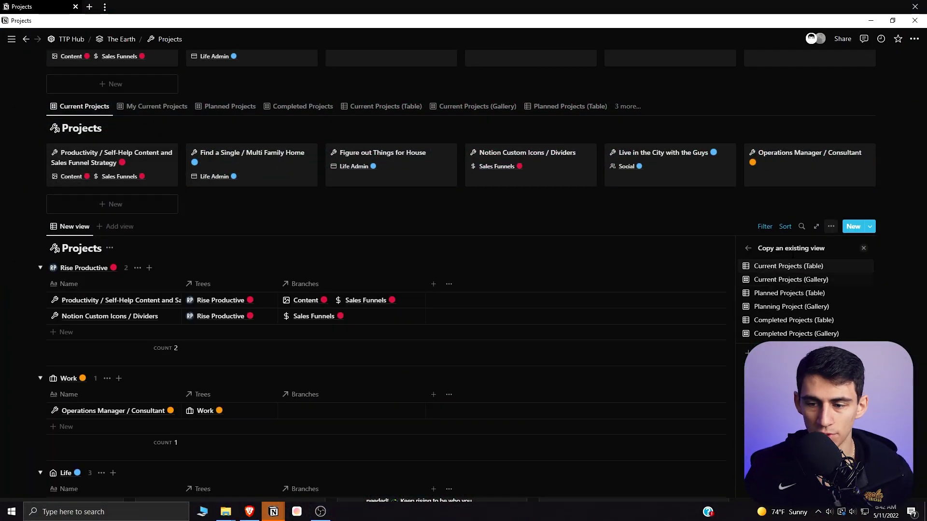
click(786, 281)
click(176, 230)
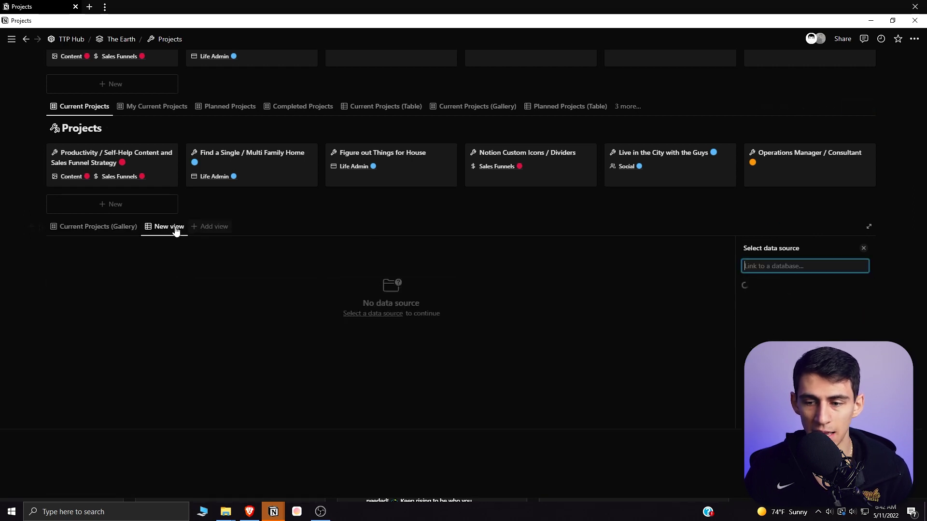
click(768, 284)
click(782, 279)
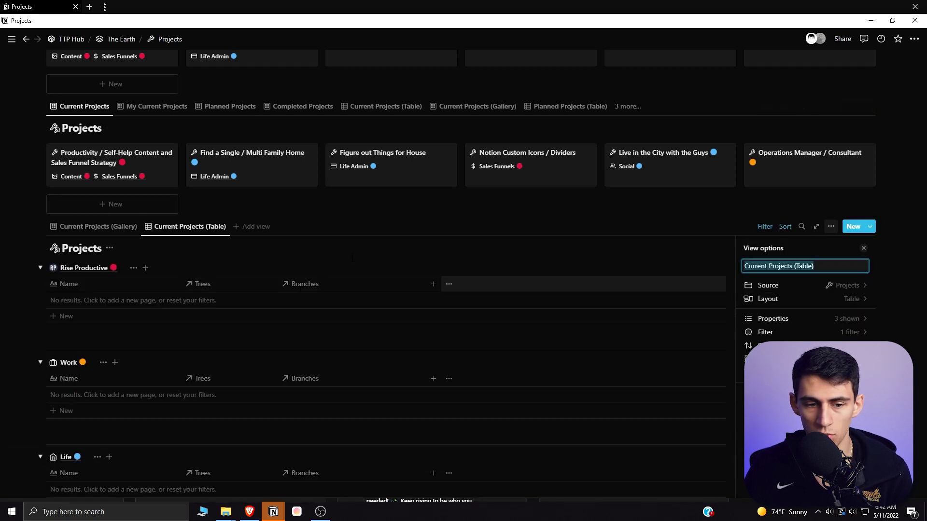
click(257, 228)
click(785, 290)
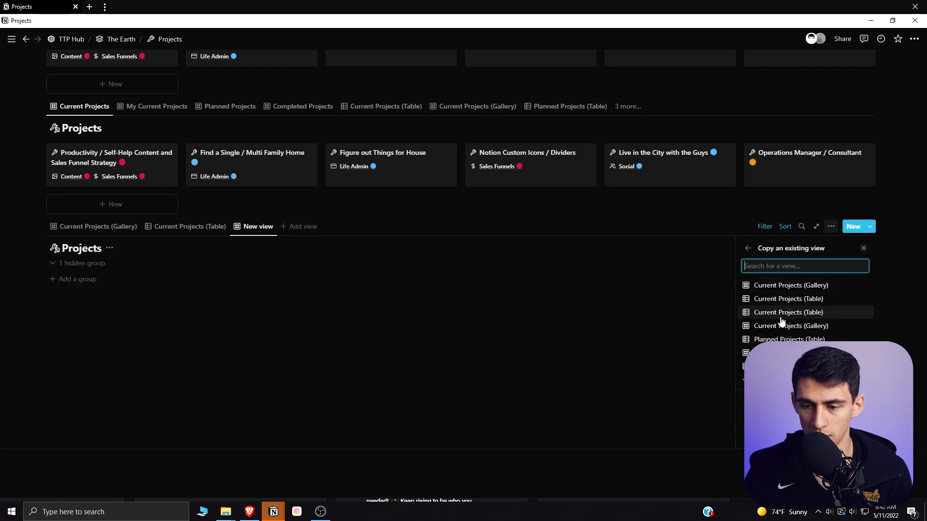
click(777, 312)
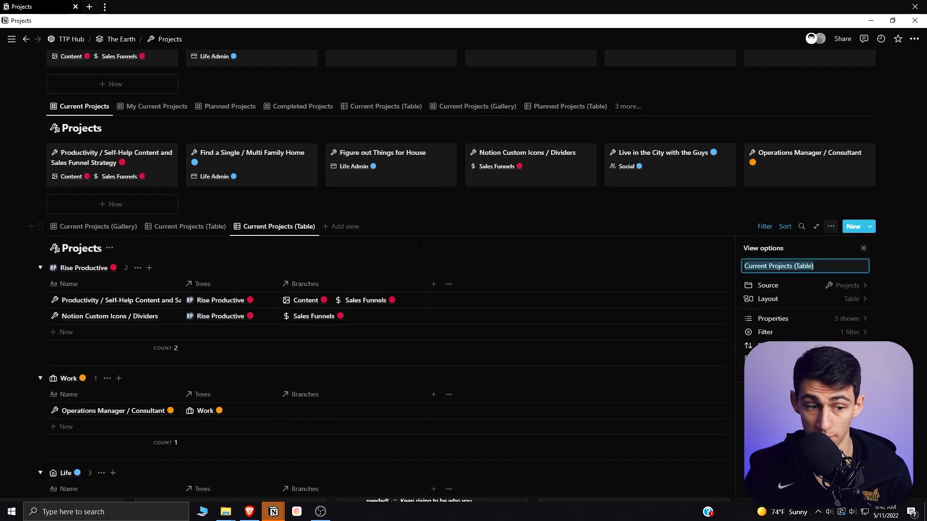
click(42, 227)
click(72, 158)
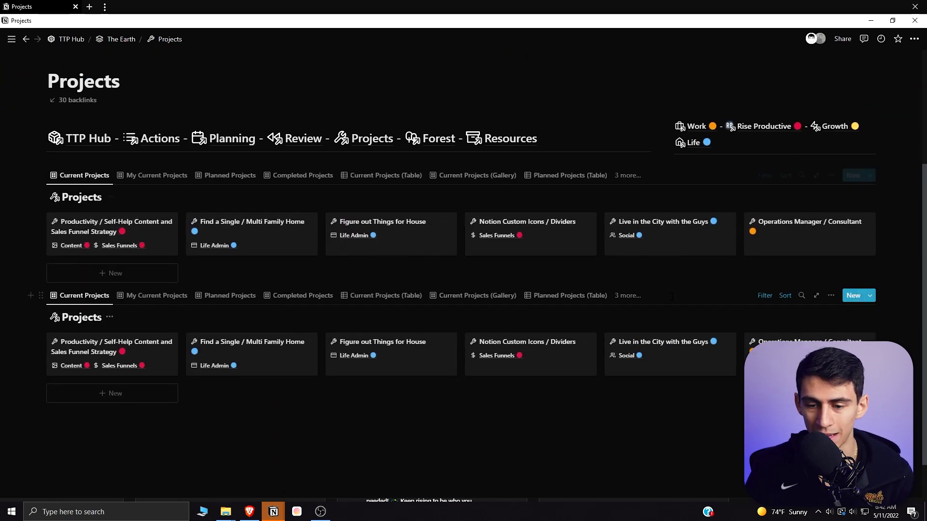
- Browse the database's '3 more…' views list and open Projects as a full page
click(632, 297)
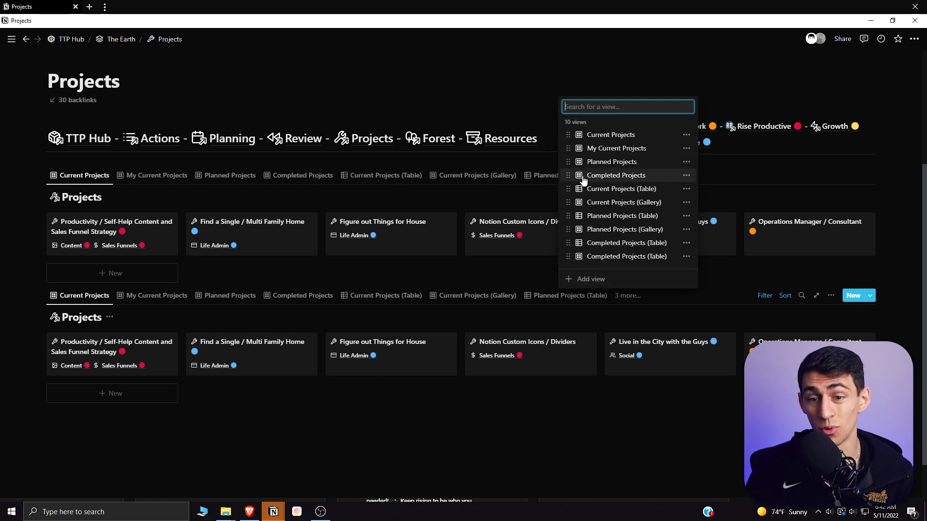
click(92, 317)
click(82, 320)
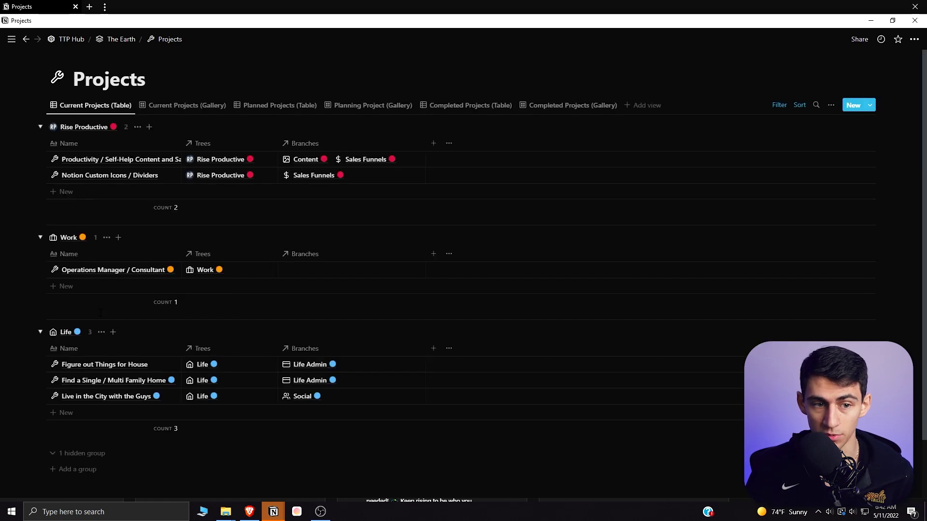
- Back on the Projects page, add an empty line beneath the lower gallery
click(27, 39)
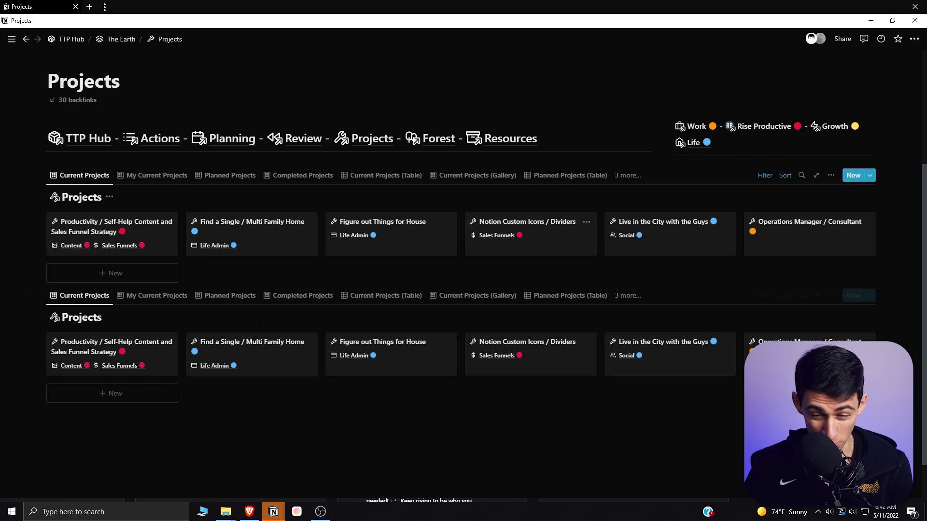
scroll(497, 298, down, 1)
click(342, 400)
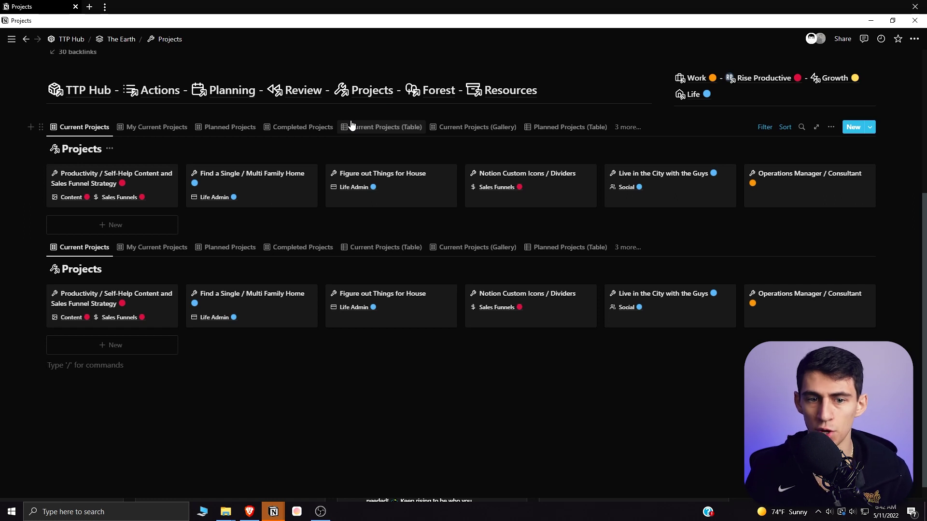
- Look over the Actions page's day-task filter rules and the Planning page, then return to The Earth
click(164, 91)
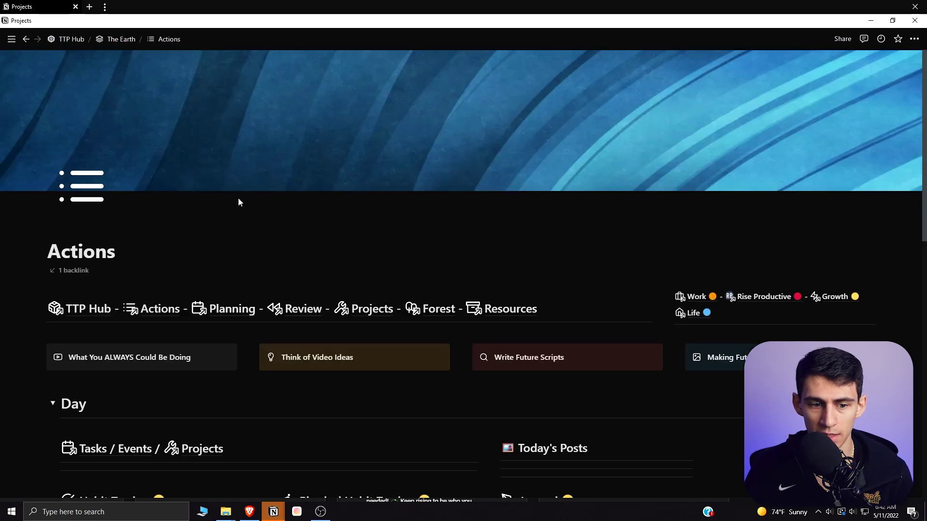
click(368, 236)
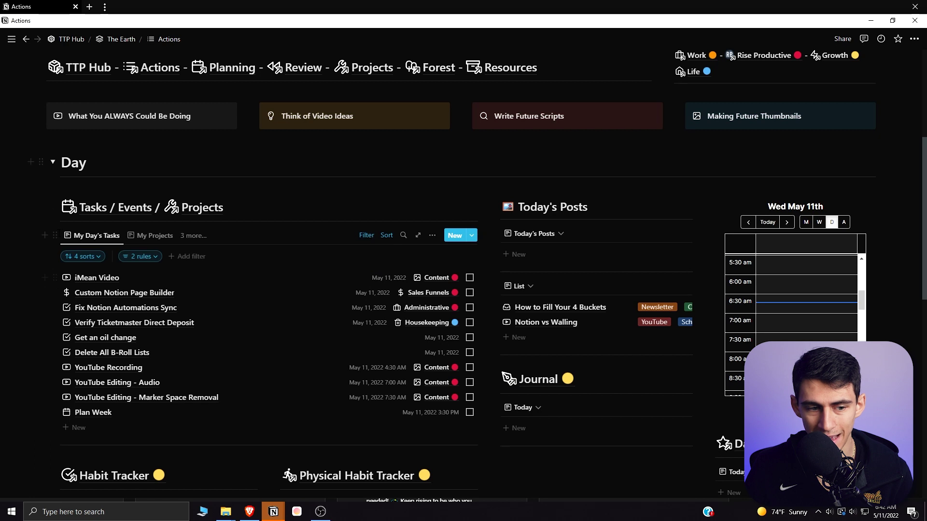
click(367, 236)
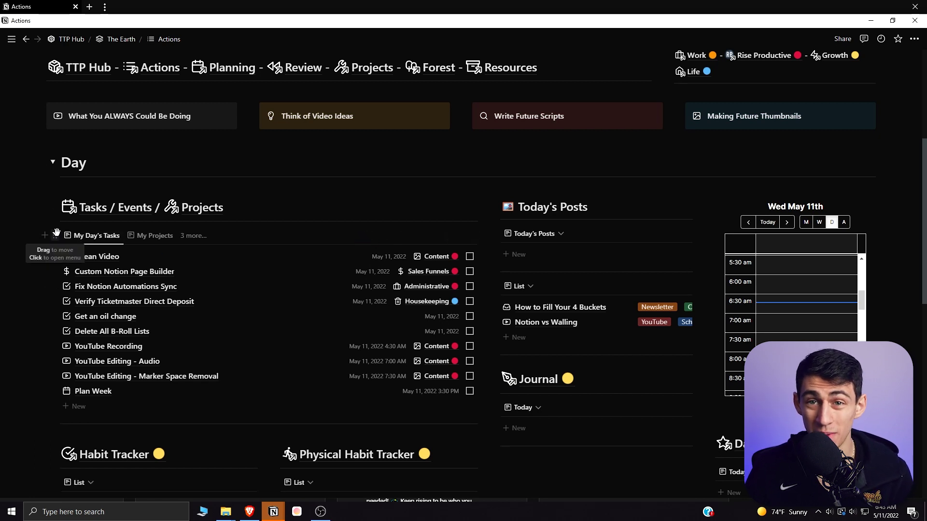
click(232, 67)
scroll(181, 188, down, 4)
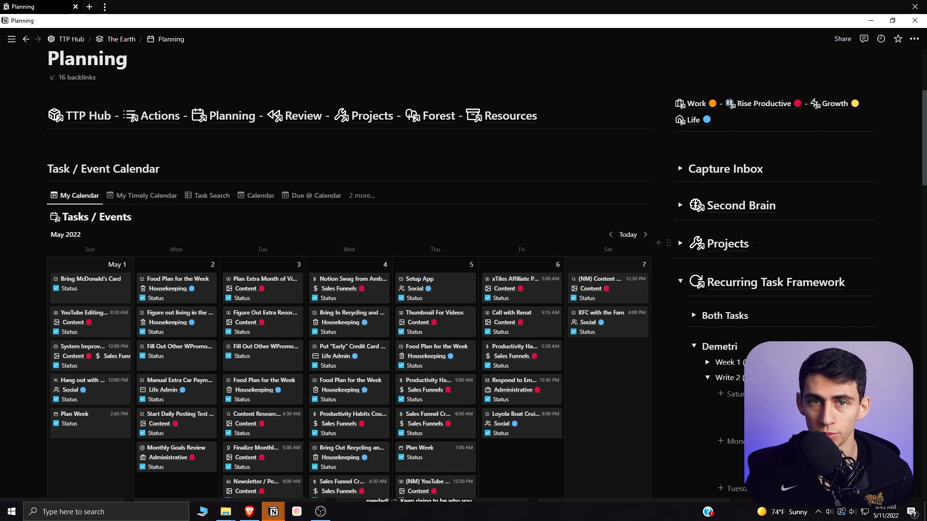
key(alt+Left)
scroll(619, 290, down, 3)
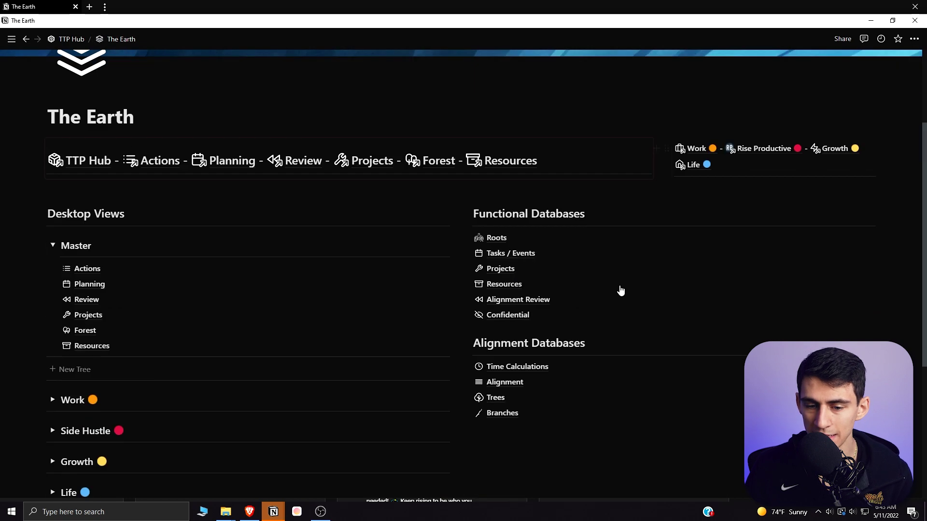
- Open Tasks / Events and add a new list view named 'Today's Tasks'
click(530, 244)
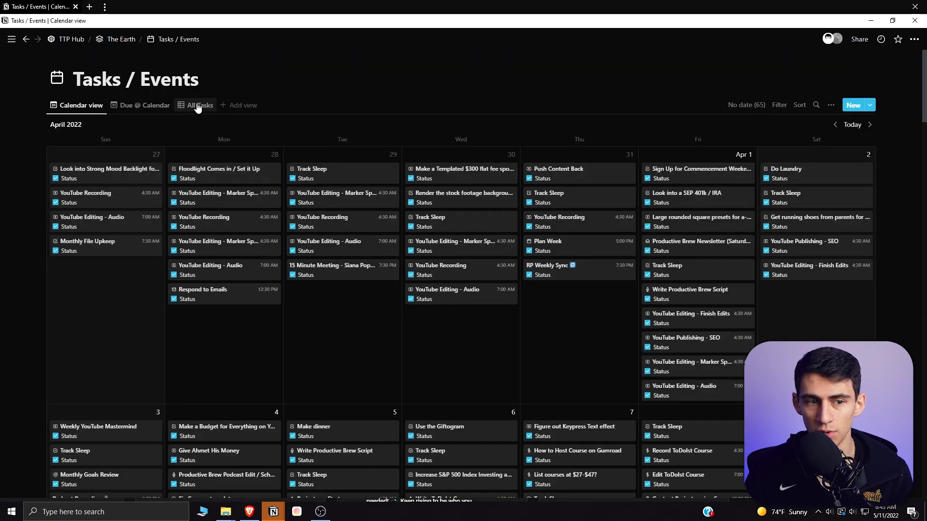
click(237, 108)
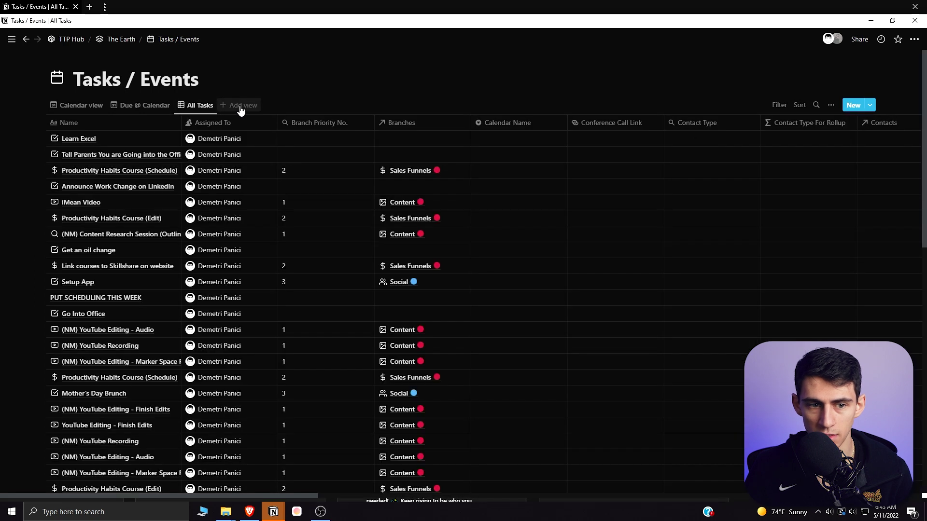
click(806, 206)
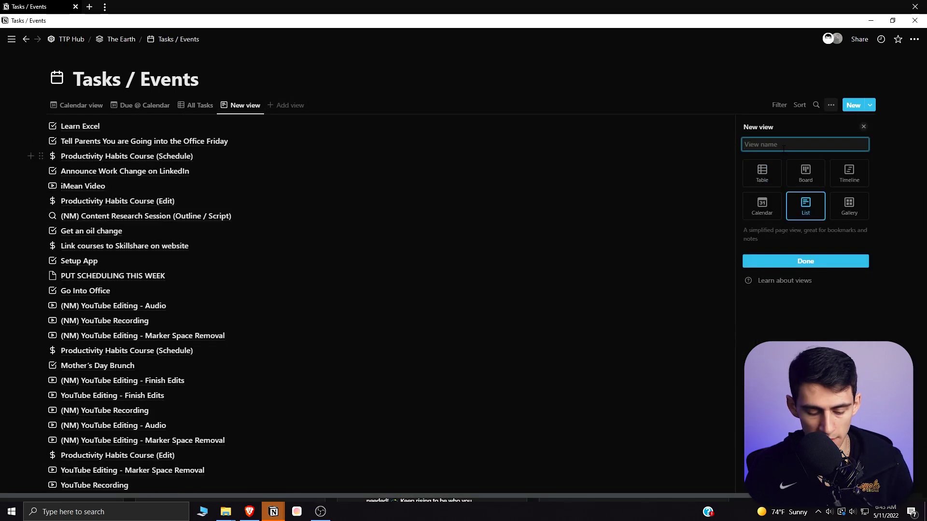
click(783, 149)
text(Today's Tasks)
key(Return)
- Show the Status property on each task in the Today's Tasks list
click(784, 182)
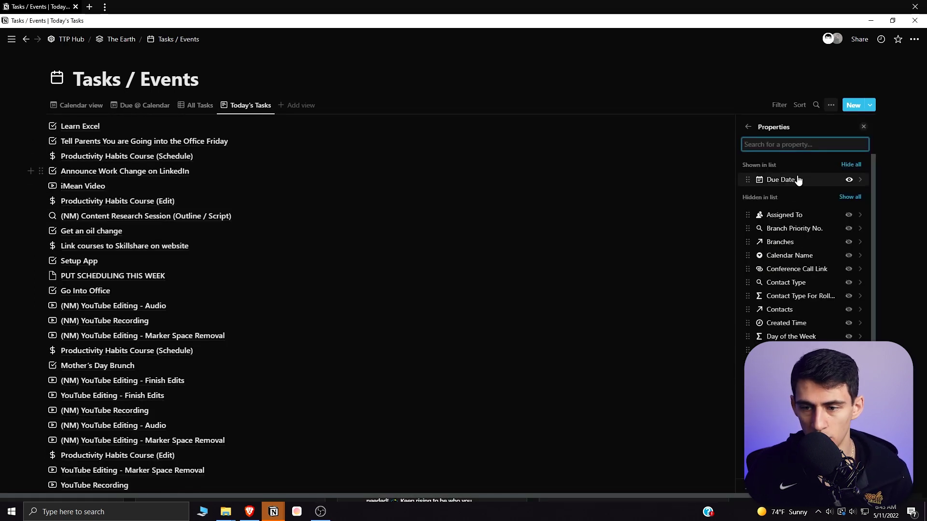
text(status)
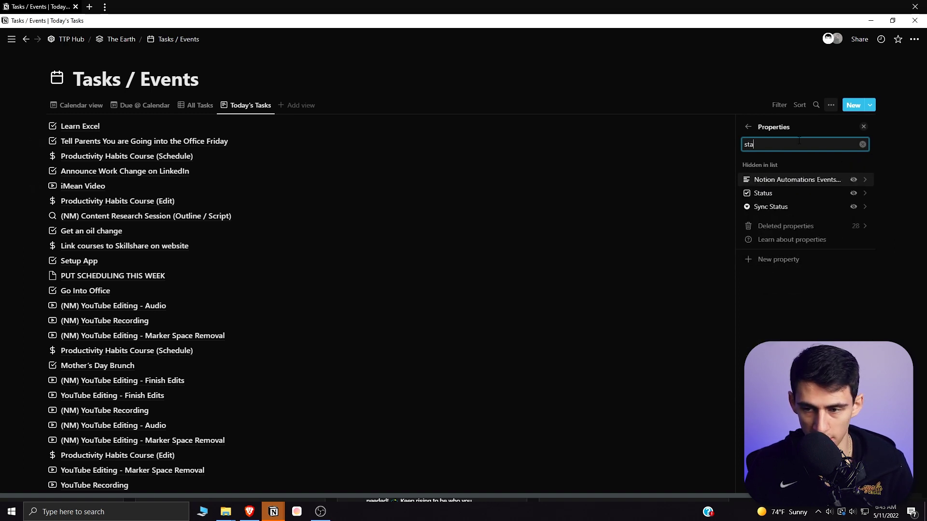
click(854, 180)
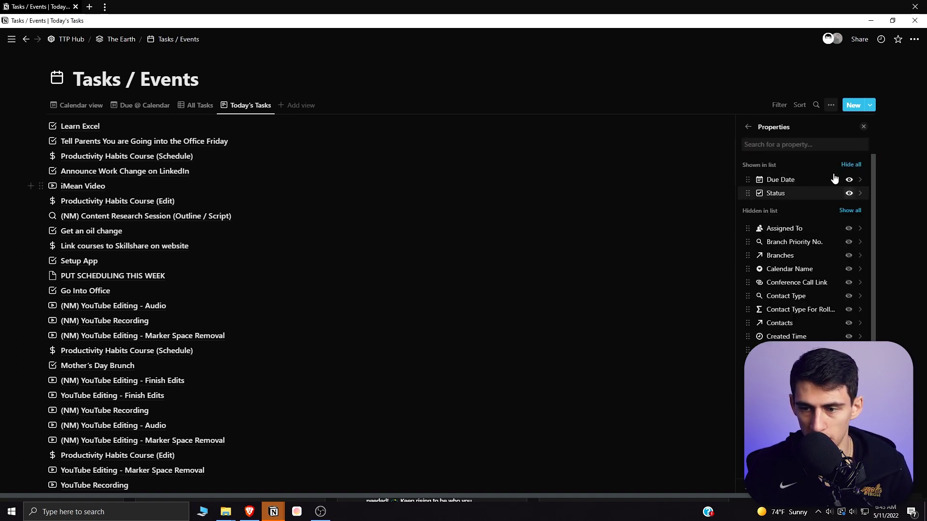
click(780, 104)
- Filter the view to Time is Today and Assigned To contains Me
click(755, 159)
click(77, 158)
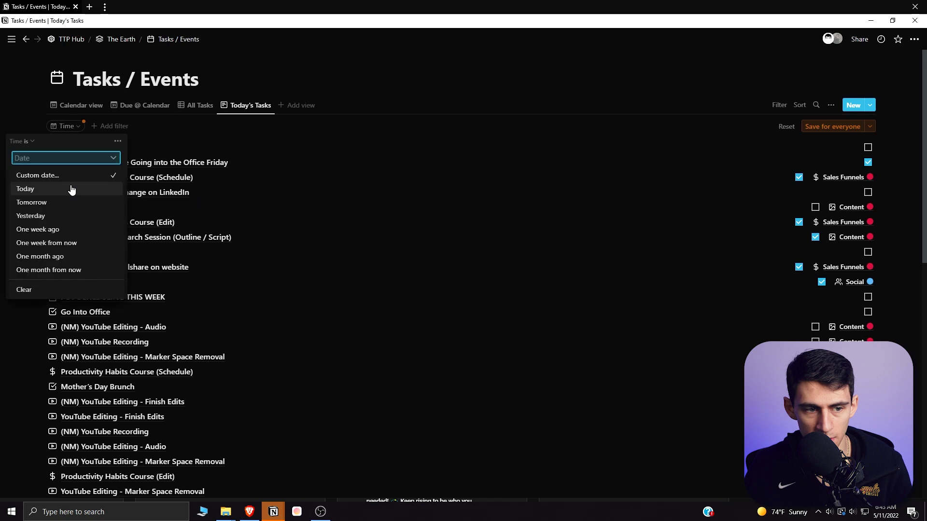
click(73, 188)
click(72, 155)
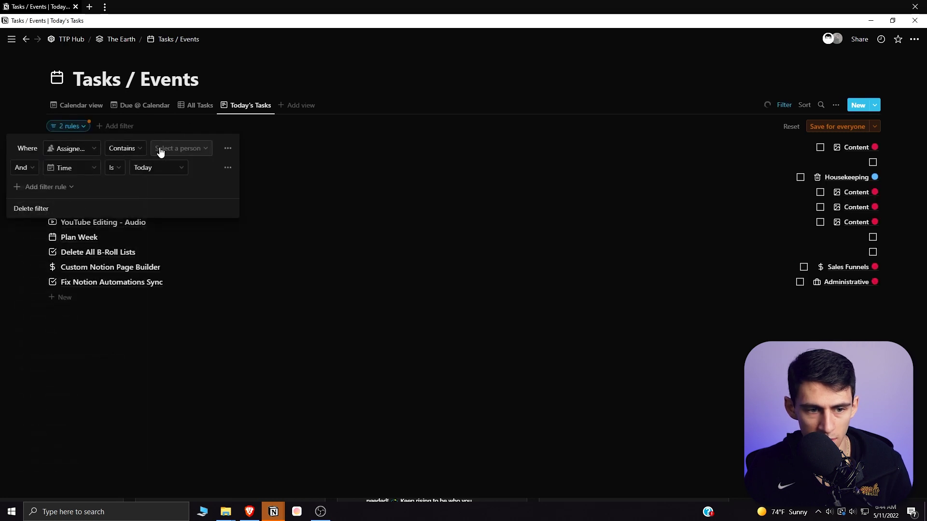
click(165, 149)
click(144, 182)
- Add a third filter rule for unchecked Status, then check the view's property settings
click(45, 187)
click(63, 203)
click(68, 188)
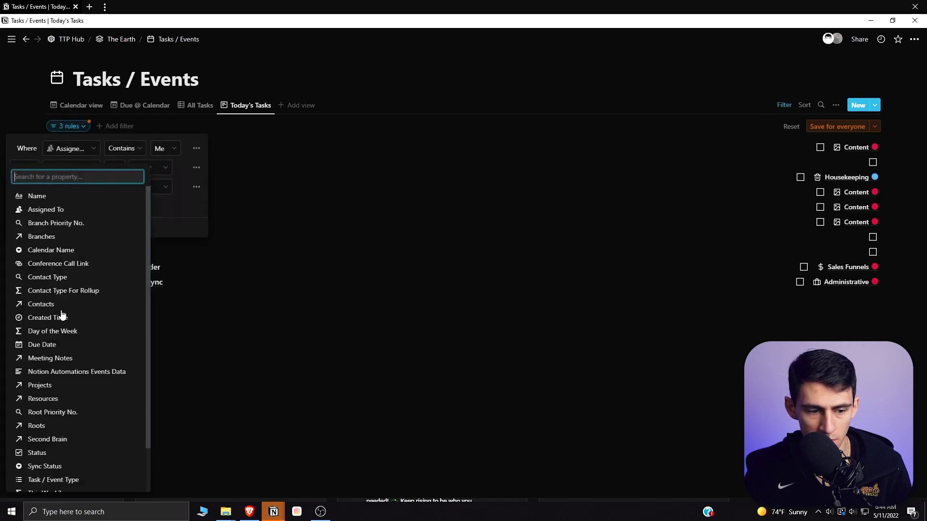
text(status)
key(Return)
click(148, 186)
click(143, 203)
click(836, 104)
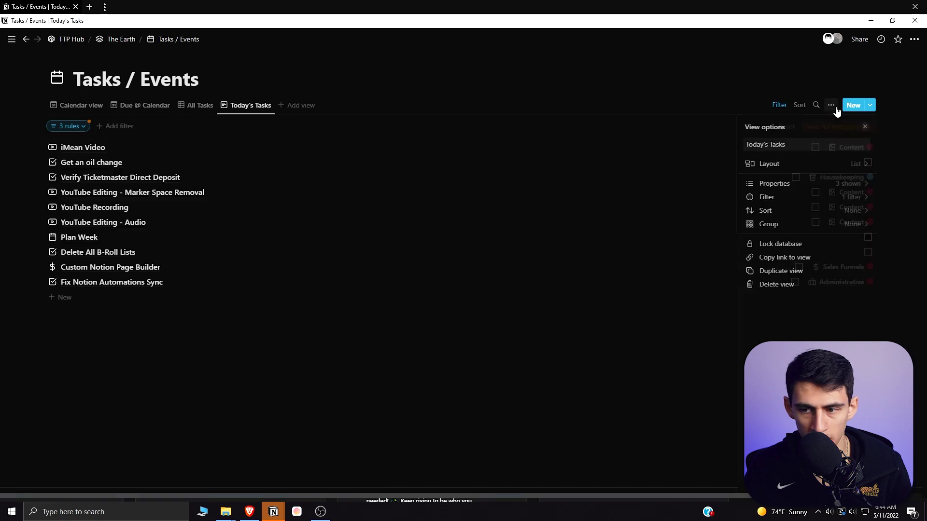
click(782, 184)
key(Escape)
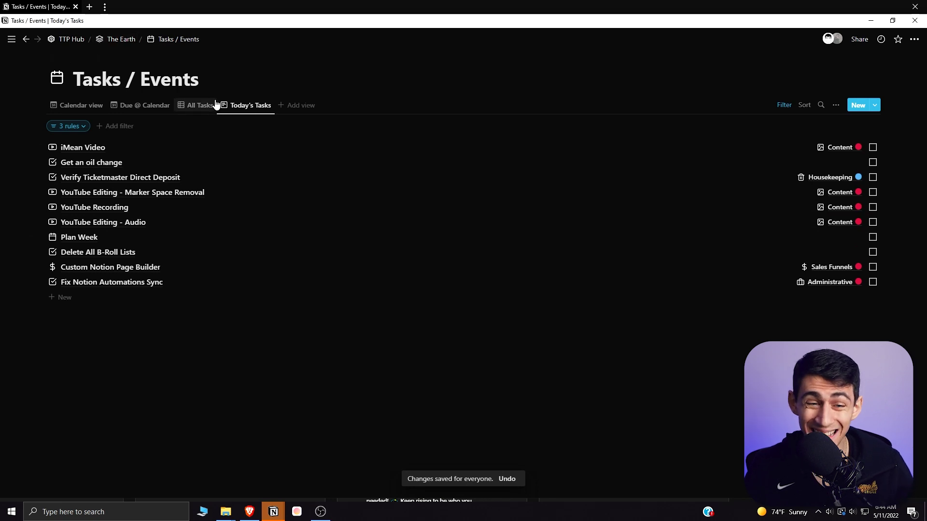
- Insert a linked Tasks / Events view copying Today's Tasks, plus a Projects Current Projects (Gallery) view
mouse_move(29, 146)
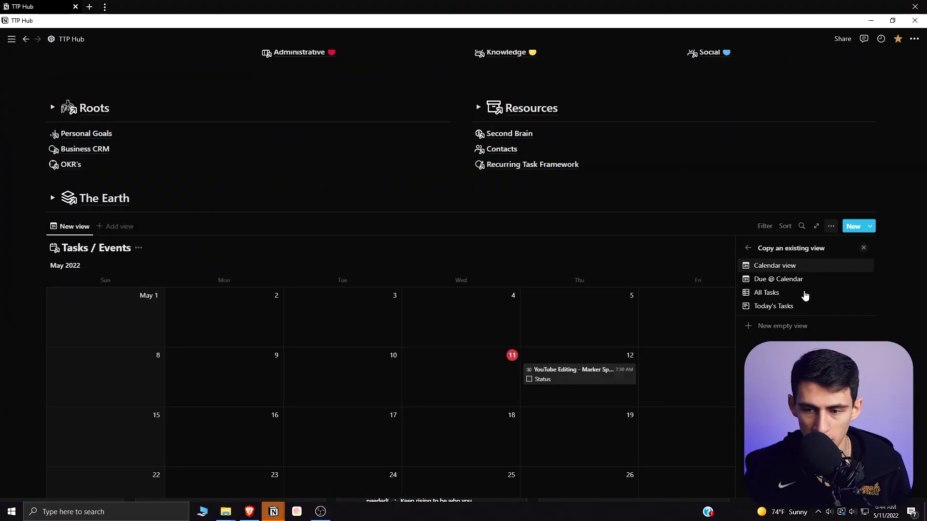
click(767, 306)
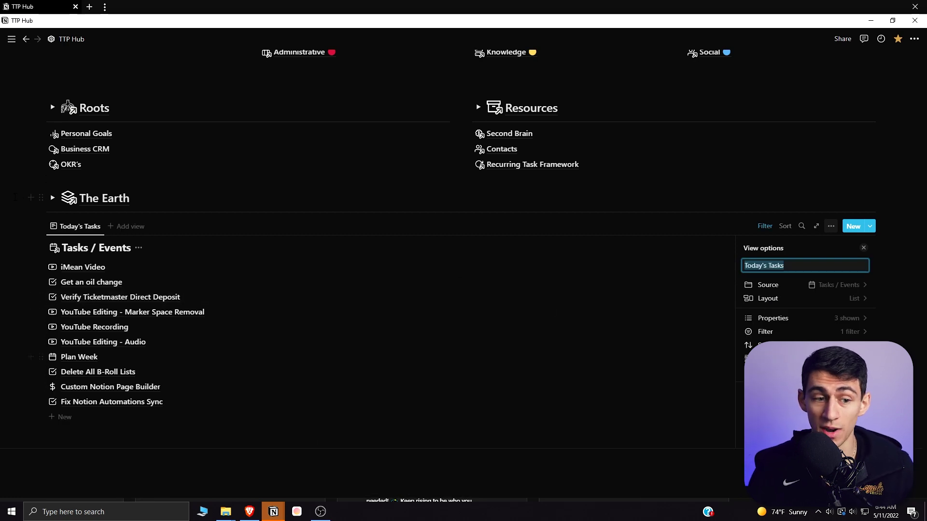
click(127, 227)
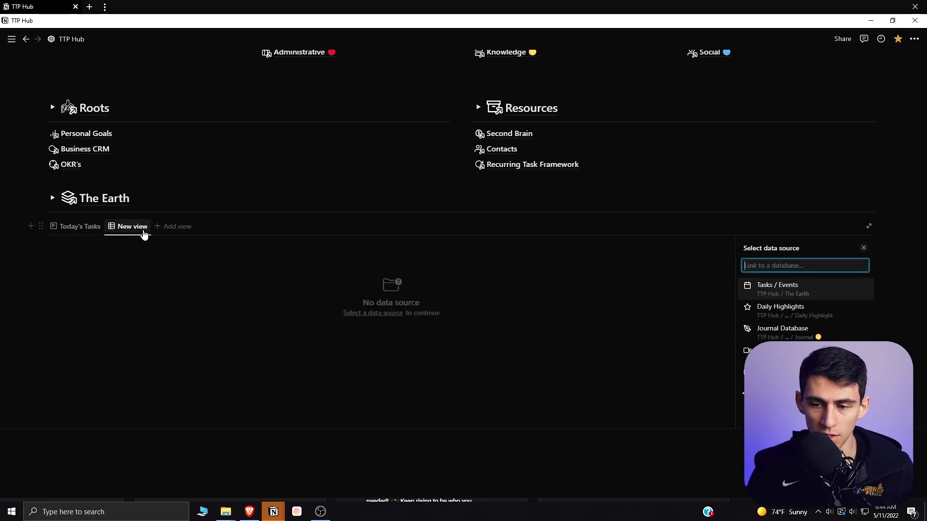
text(project)
click(795, 282)
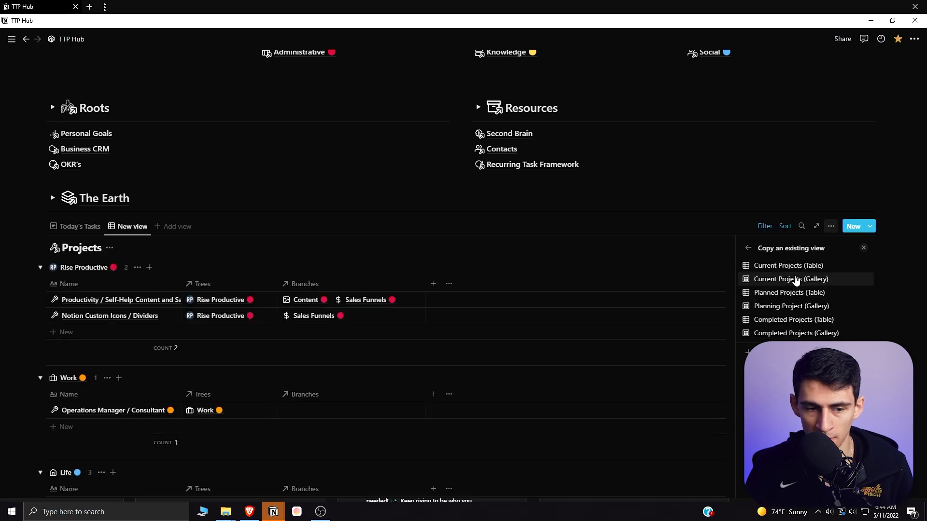
click(796, 280)
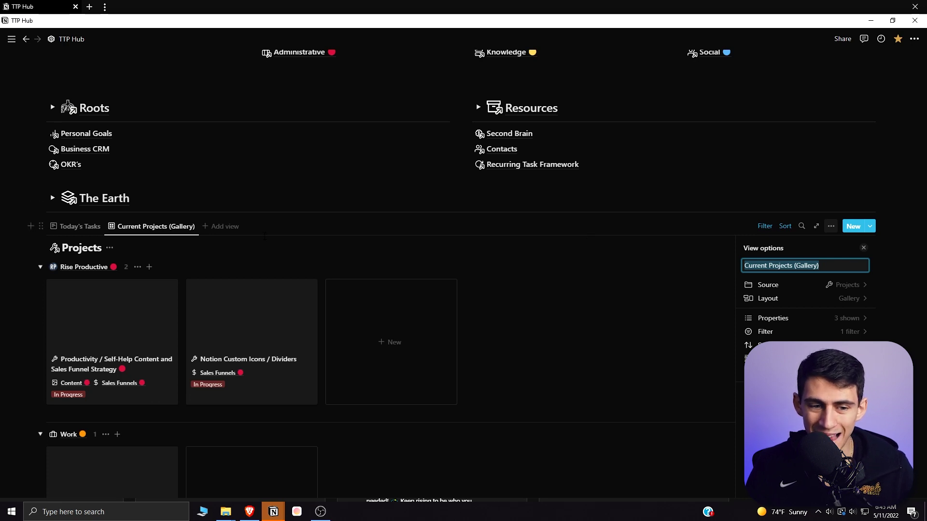
click(250, 254)
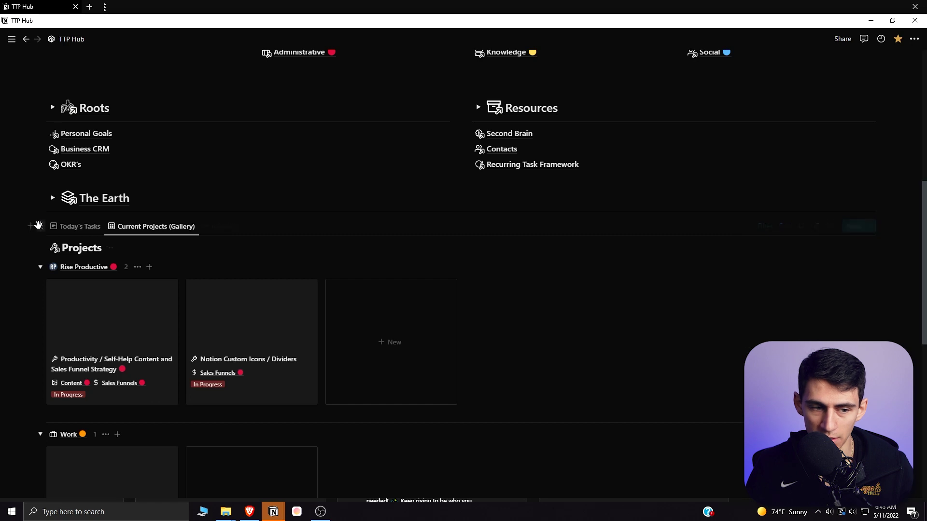
- Switch between the Today's Tasks and Current Projects gallery views
click(82, 231)
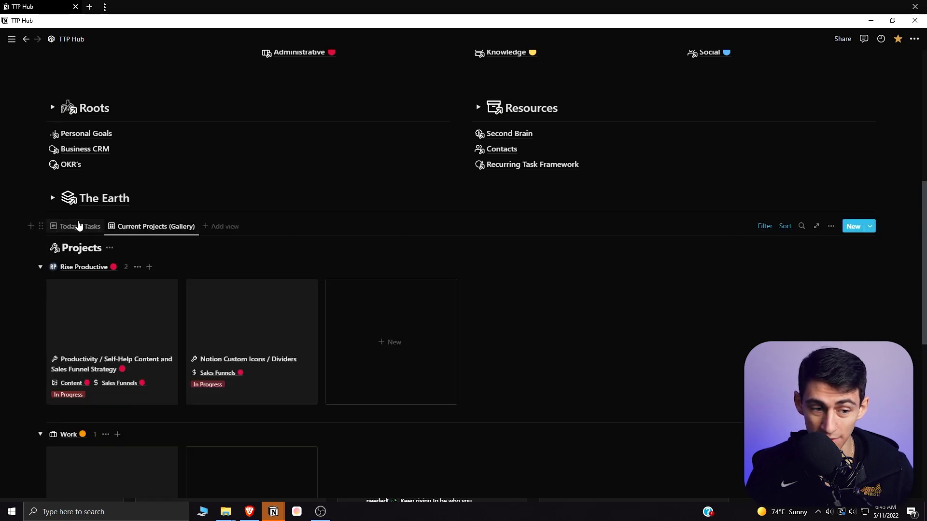
click(77, 227)
click(137, 229)
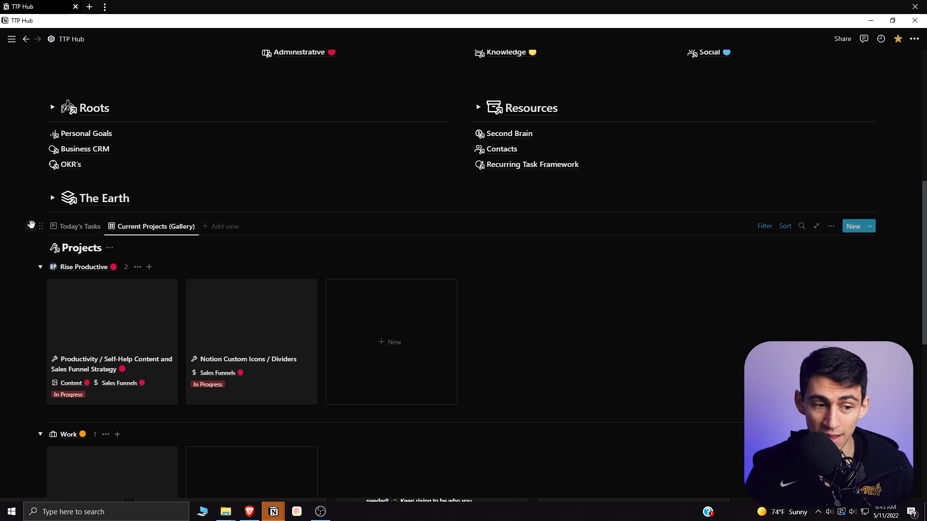
- Delete the linked database block from the TTP Hub page
click(41, 227)
click(39, 224)
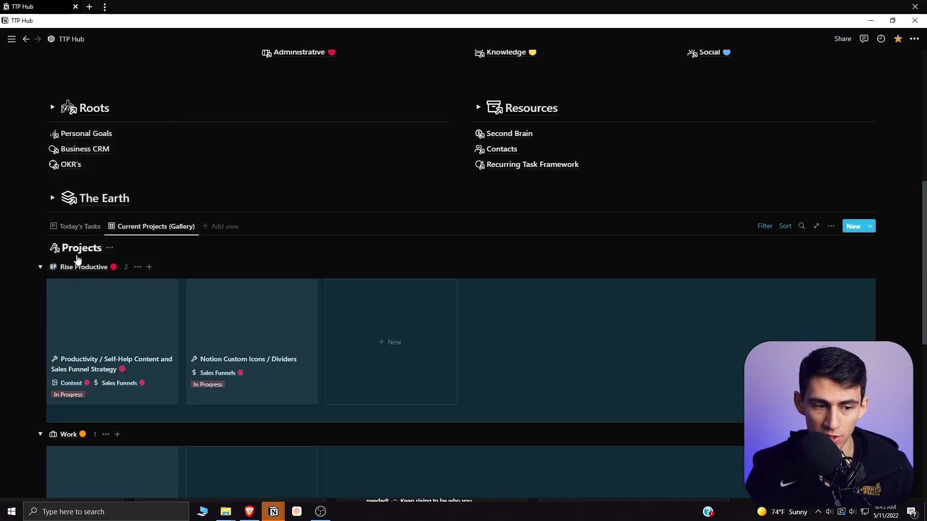
click(41, 226)
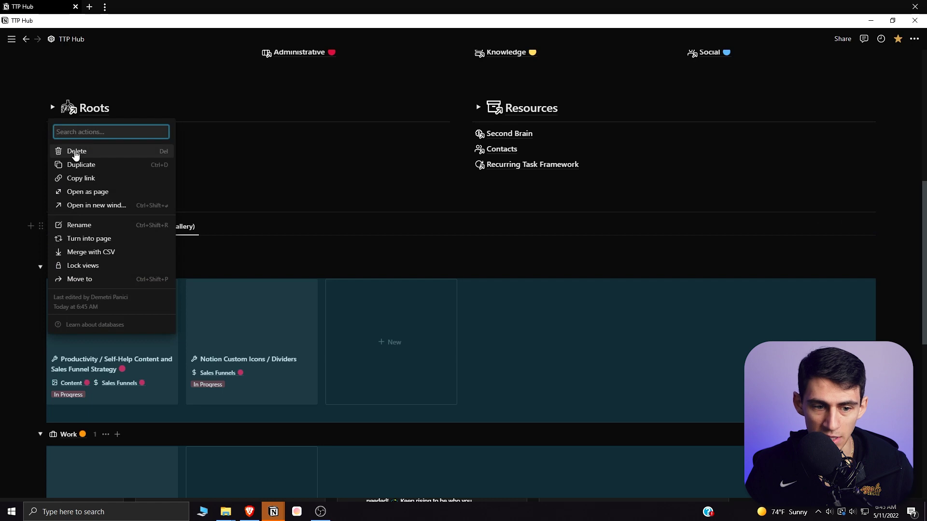
click(76, 152)
scroll(154, 246, up, 5)
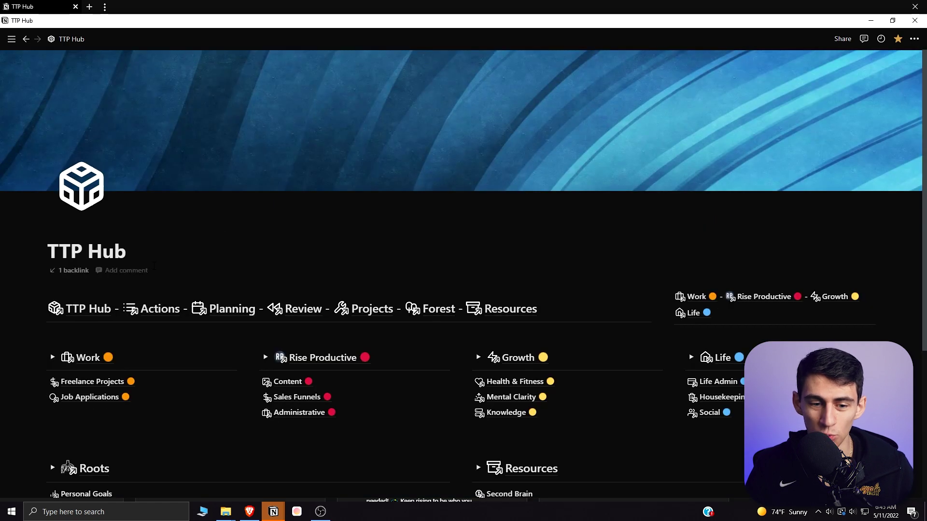
- Go from the hub into The Earth, then into the Actions page
scroll(363, 261, down, 5)
click(114, 364)
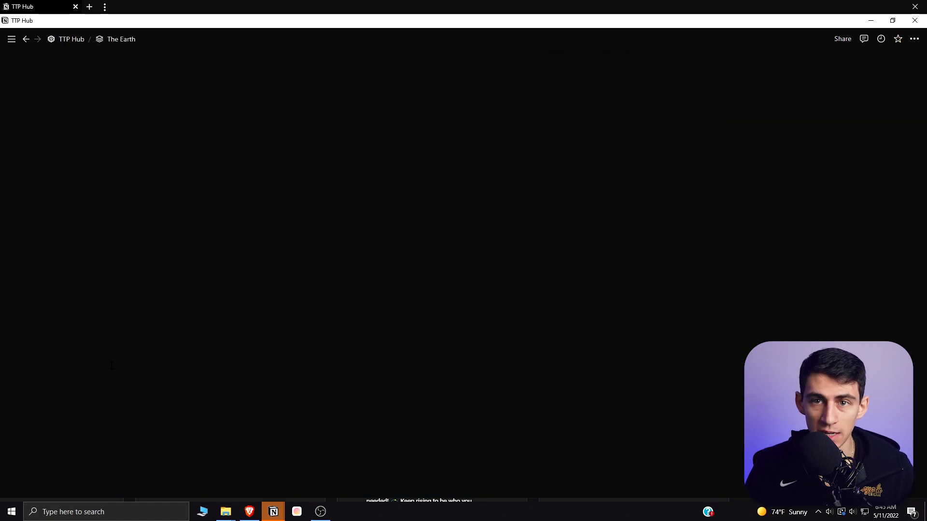
scroll(584, 226, down, 3)
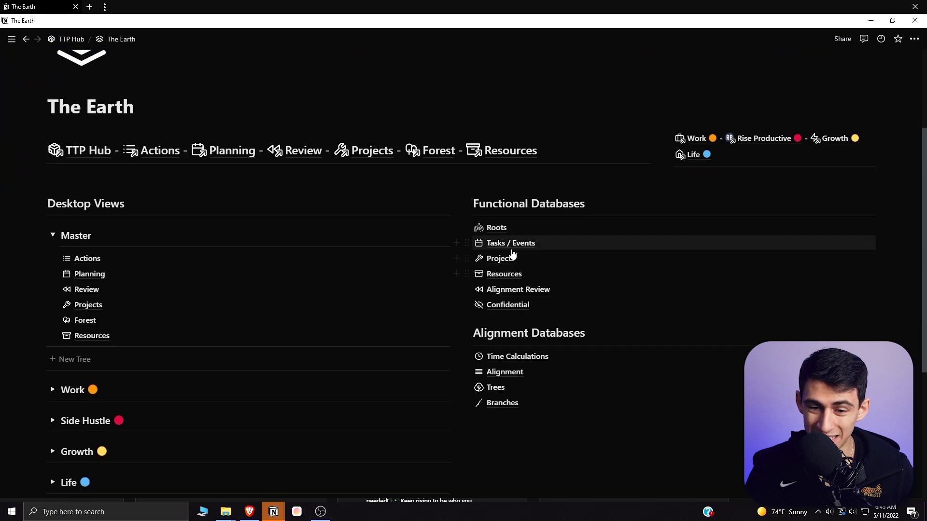
click(145, 152)
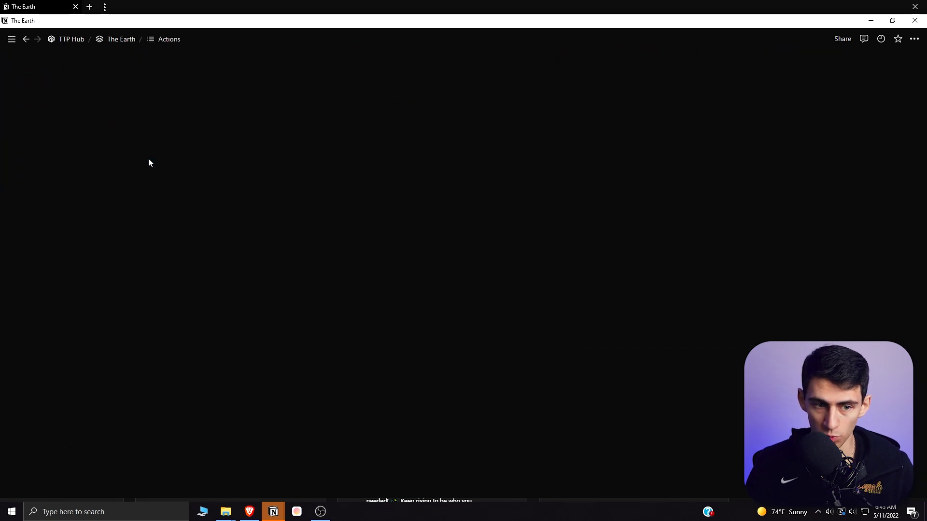
scroll(338, 319, down, 3)
scroll(217, 270, down, 1)
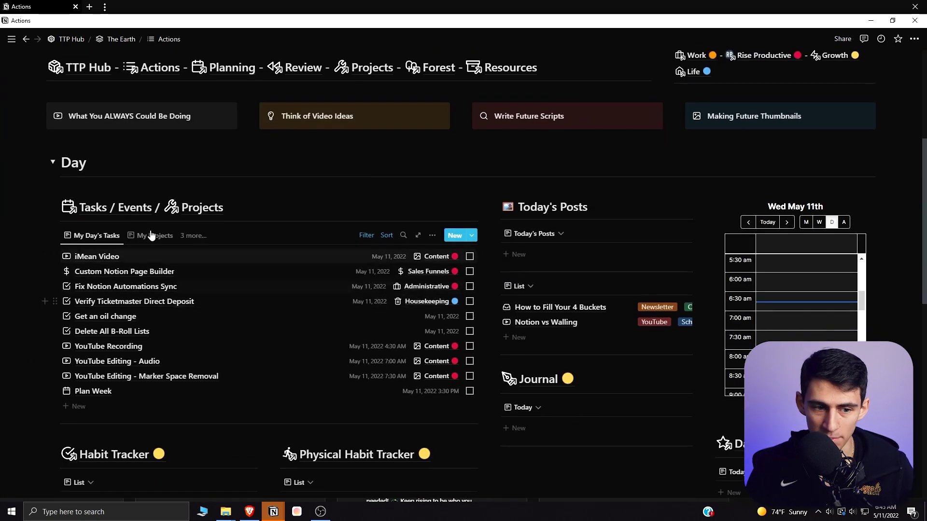
- Inspect the Tasks / Events / Projects block's actions and views list, then return to The Earth
click(55, 236)
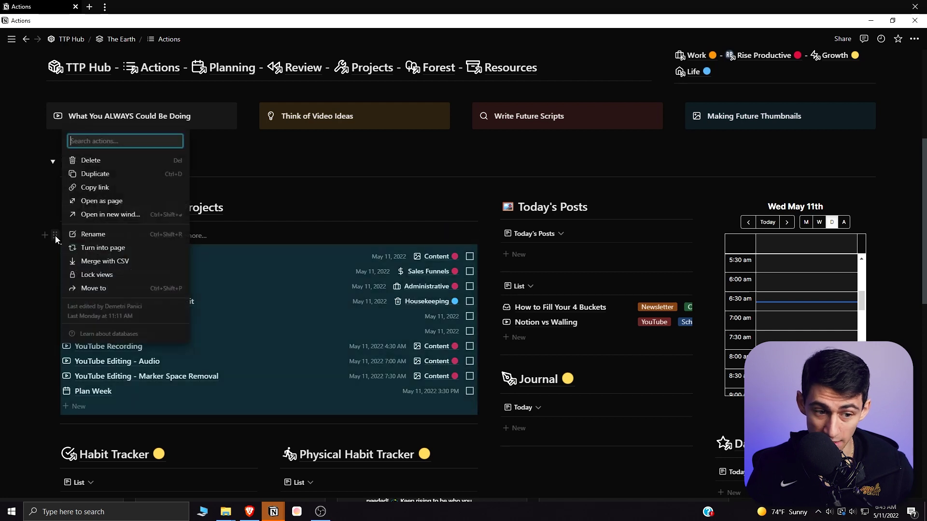
key(Escape)
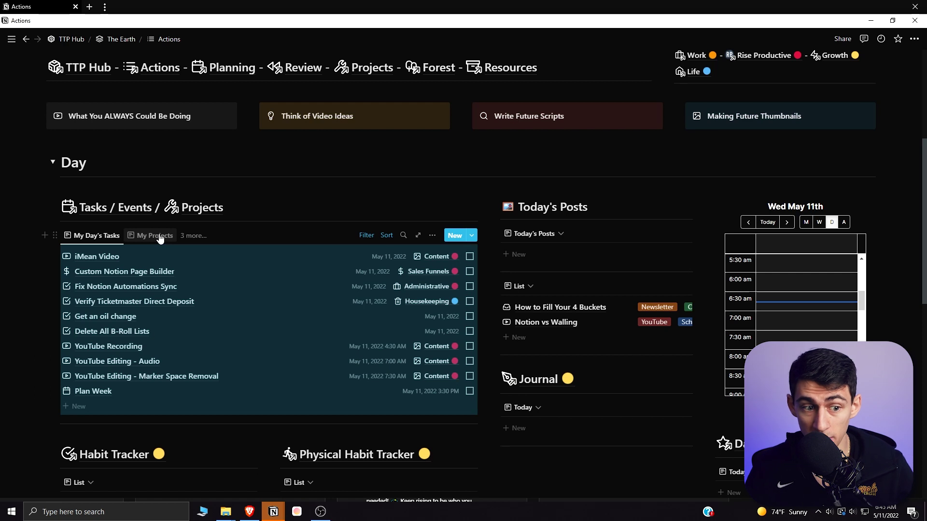
click(189, 240)
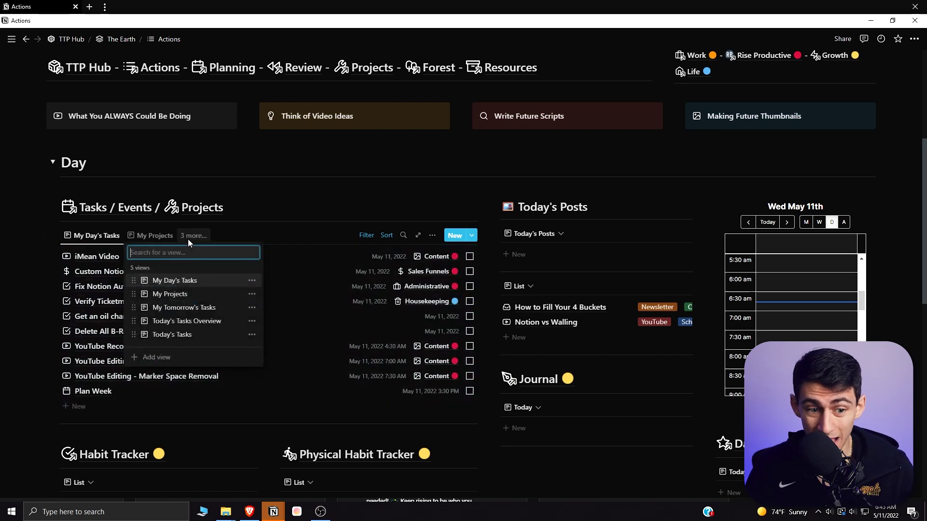
key(Escape)
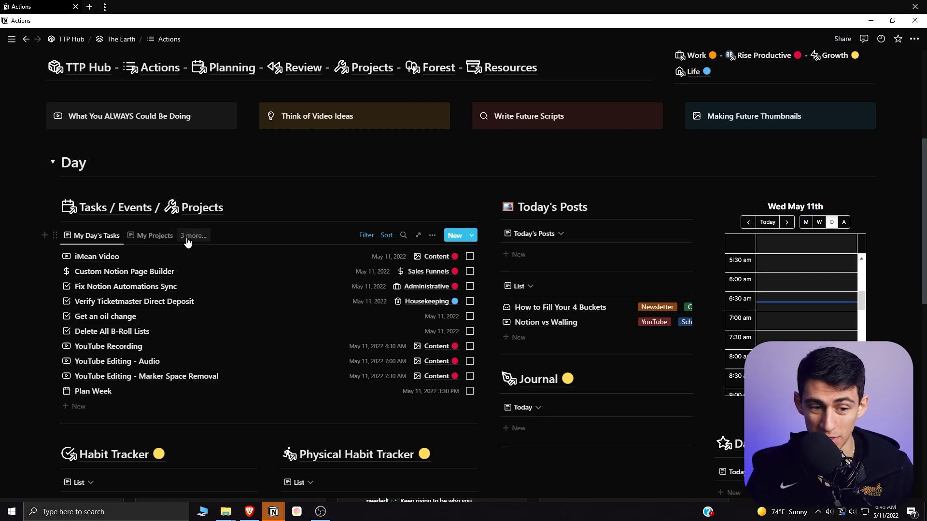
click(192, 241)
click(222, 243)
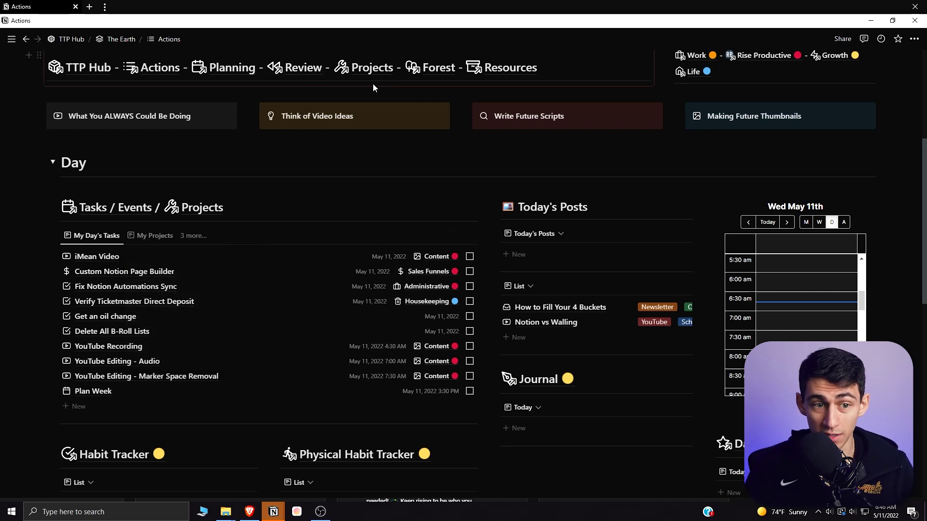
click(126, 40)
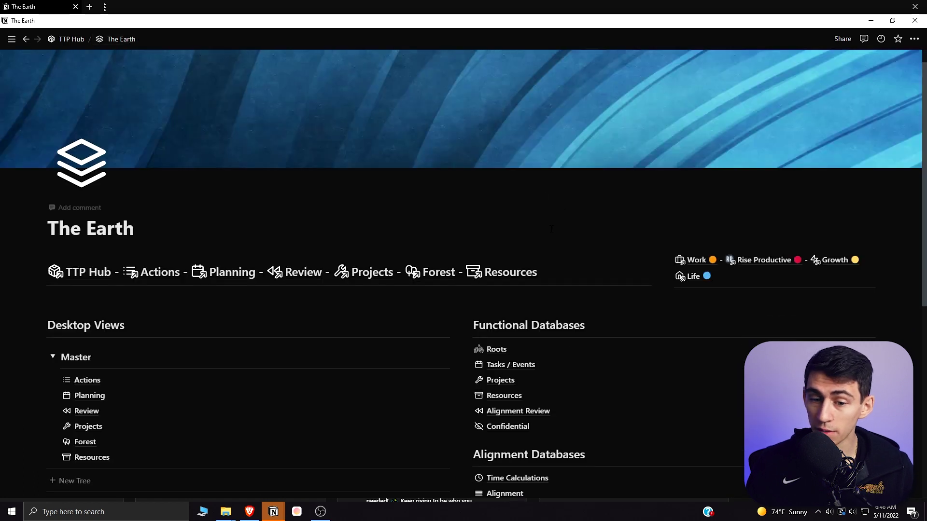
- Open the Tasks / Events database from Functional Databases, going back once and reopening it
scroll(551, 229, down, 4)
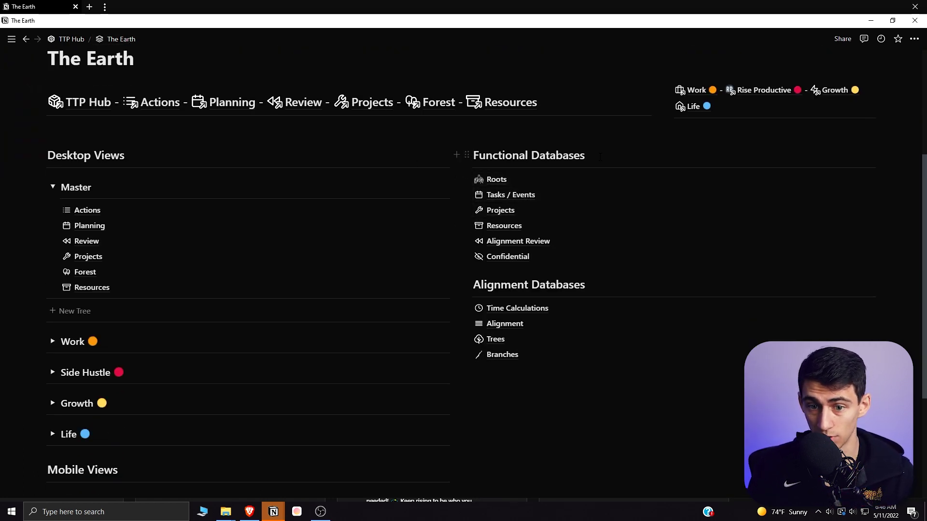
scroll(600, 157, up, 2)
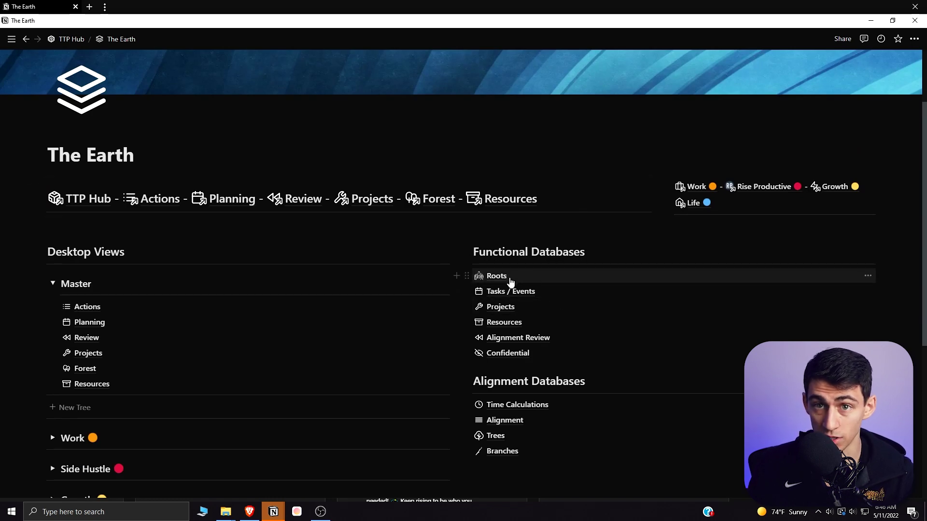
click(513, 291)
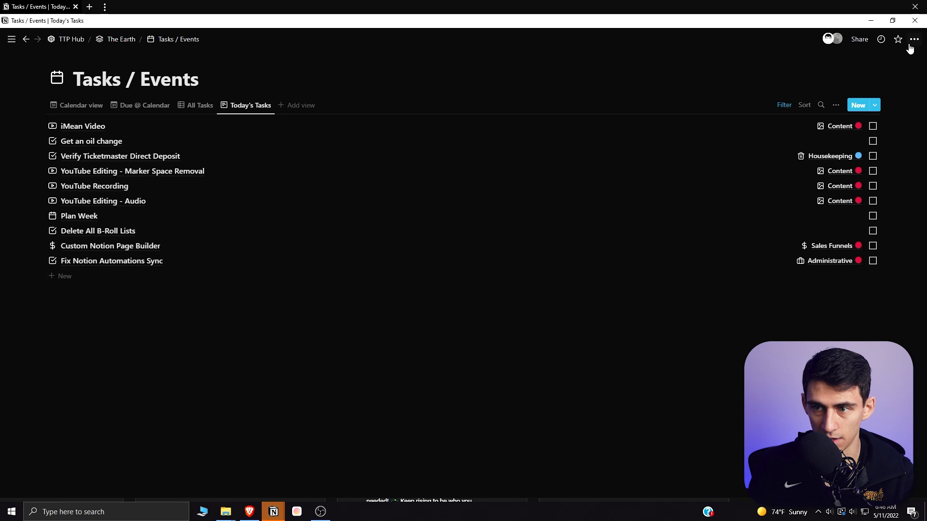
click(27, 42)
scroll(558, 224, down, 2)
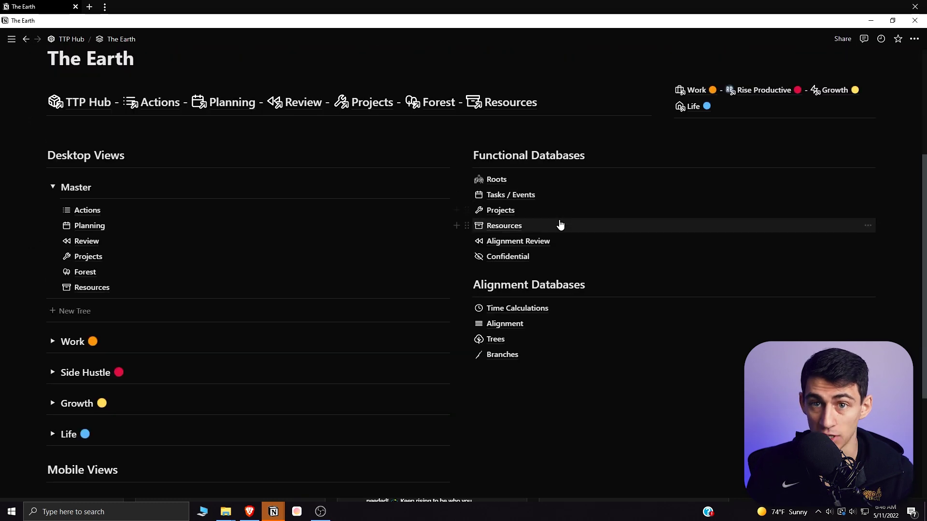
click(493, 202)
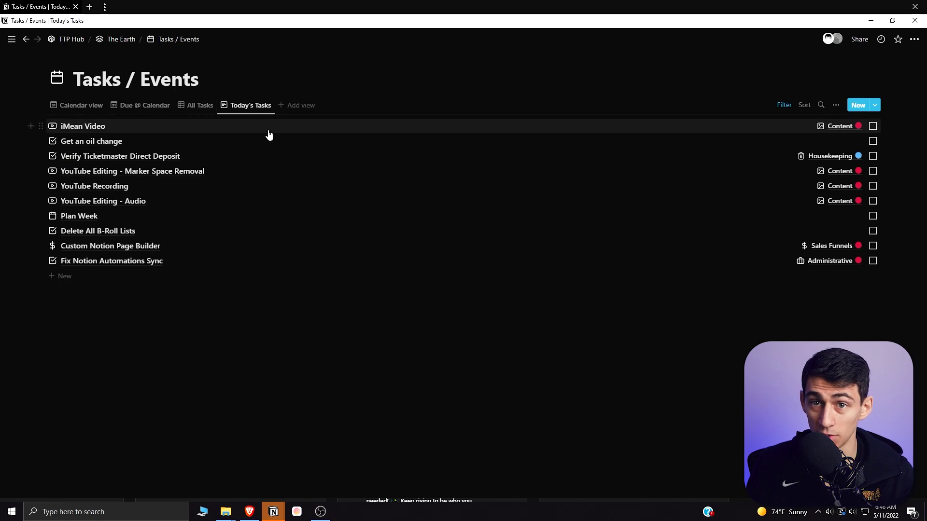